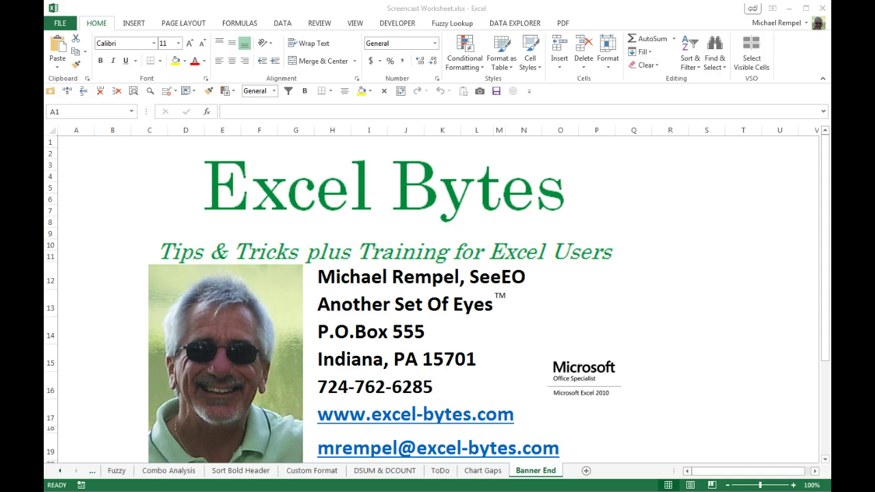
# On the Chart Gaps sheet, insert a column chart of Year and Sales F1:G15 and move it up-right
pyautogui.click(479, 471)
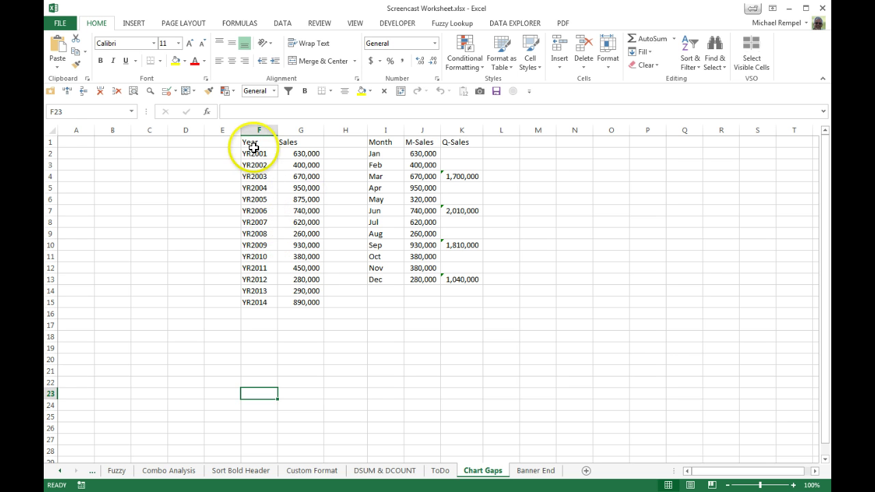
pyautogui.moveTo(288, 149); pyautogui.dragTo(304, 302)
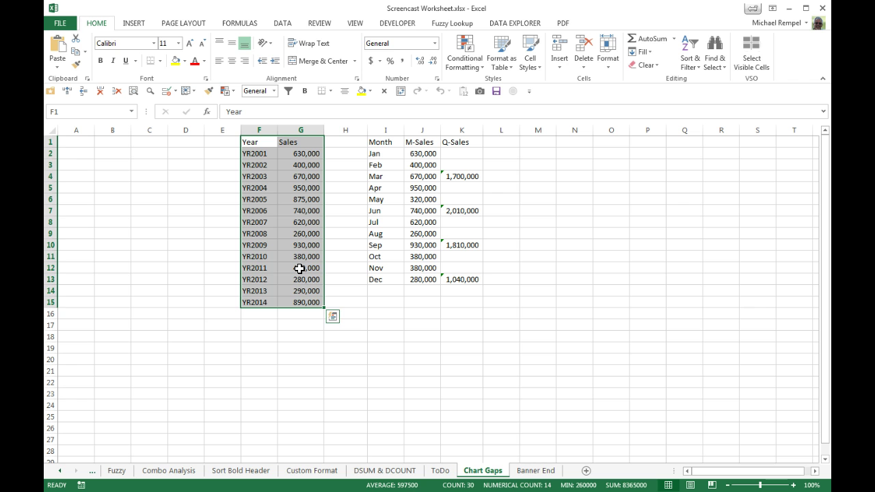
pyautogui.hotkey('alt', 'F1')
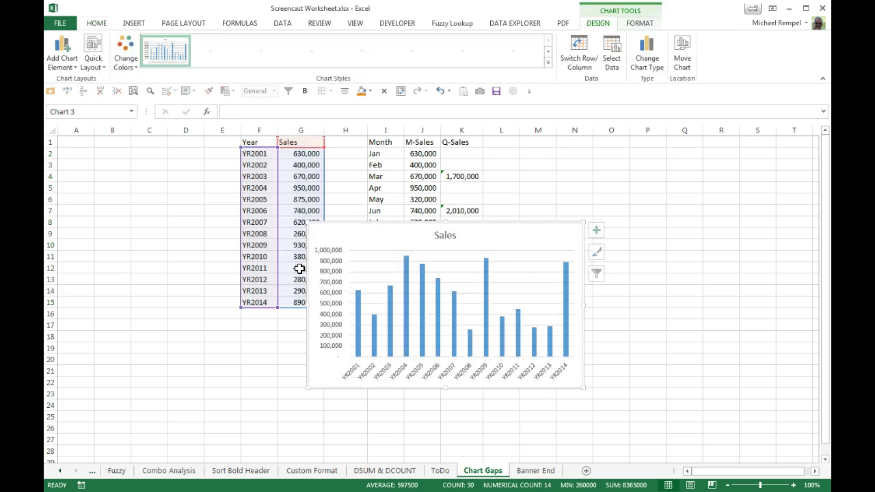
pyautogui.moveTo(409, 238); pyautogui.dragTo(488, 166)
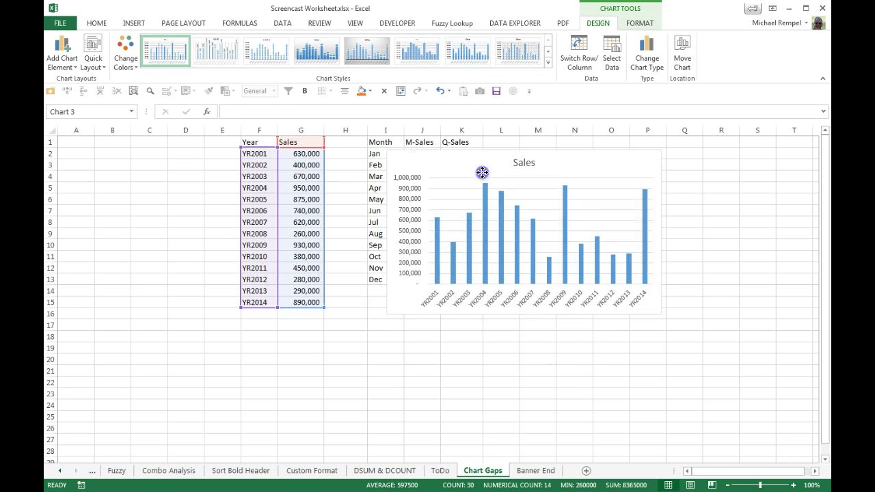
# Clear the YR2006 (G7) and YR2009 (G10) Sales values
pyautogui.click(301, 210)
pyautogui.press('Delete')
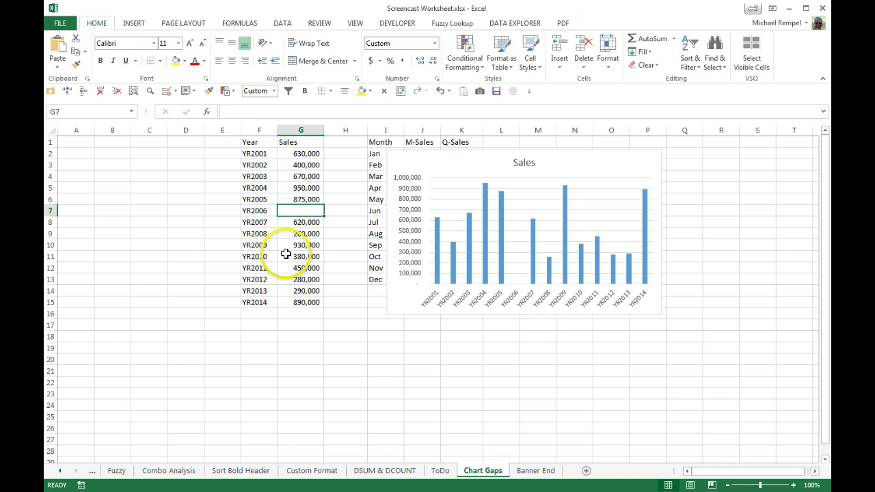
pyautogui.click(293, 247)
pyautogui.press('Delete')
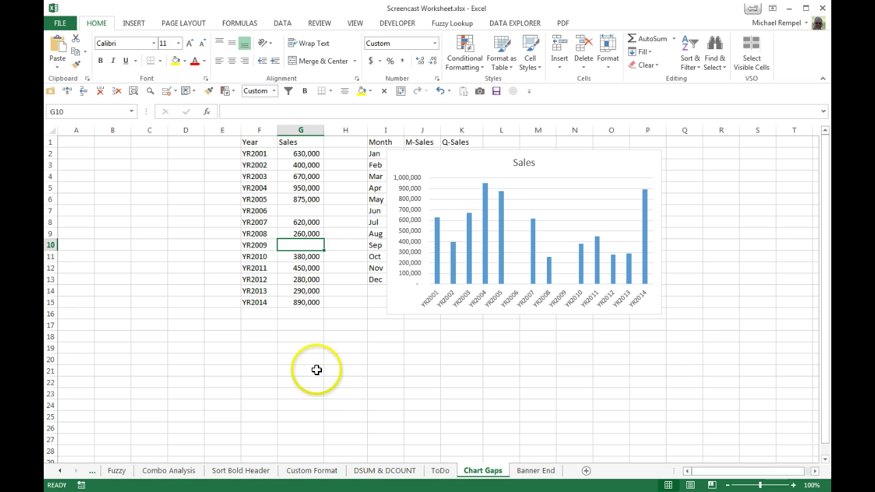
pyautogui.click(357, 404)
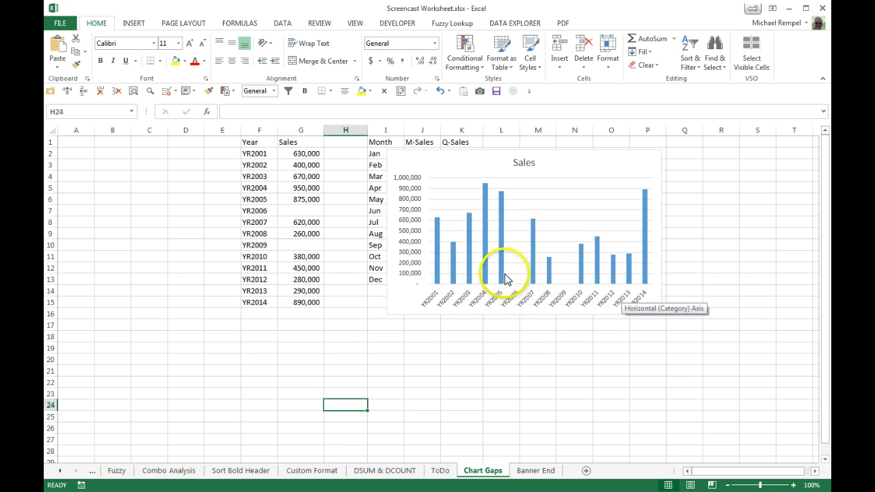
# Select the Sales chart area and bring up its context menu
pyautogui.click(484, 244)
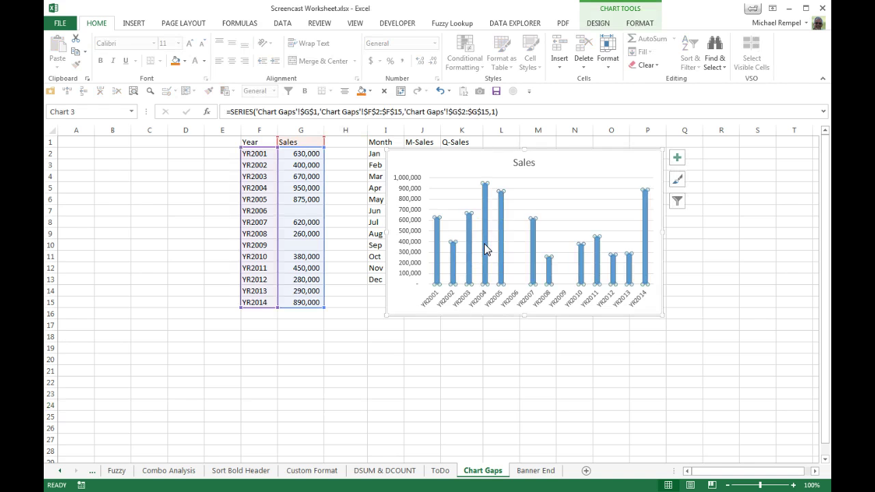
pyautogui.rightClick(594, 160)
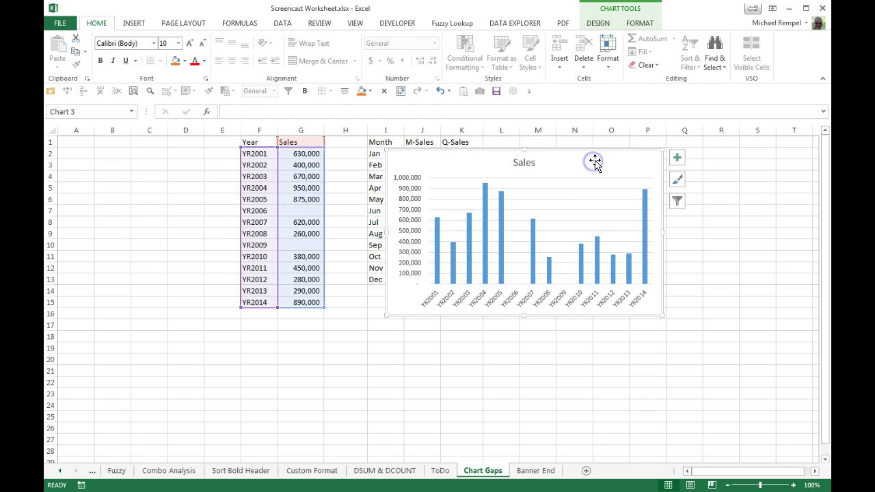
pyautogui.press('Escape')
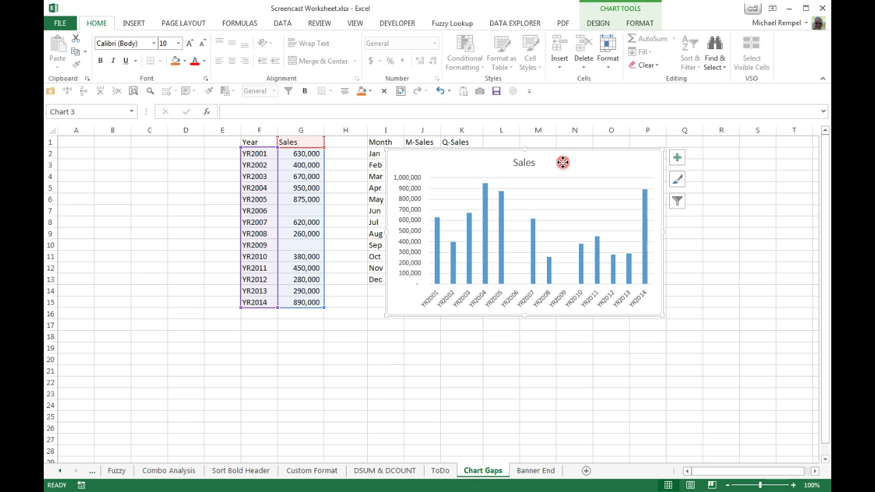
pyautogui.rightClick(564, 163)
# Change the Sales chart type from column to Line
pyautogui.click(594, 260)
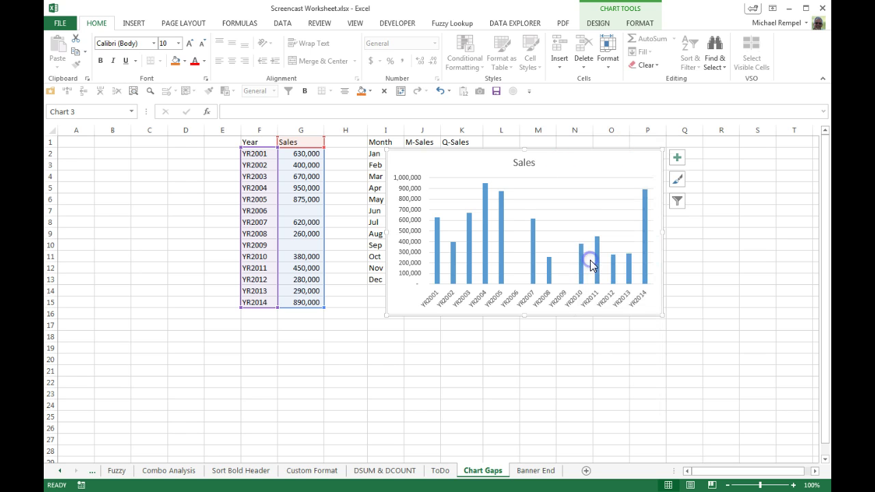
pyautogui.click(117, 105)
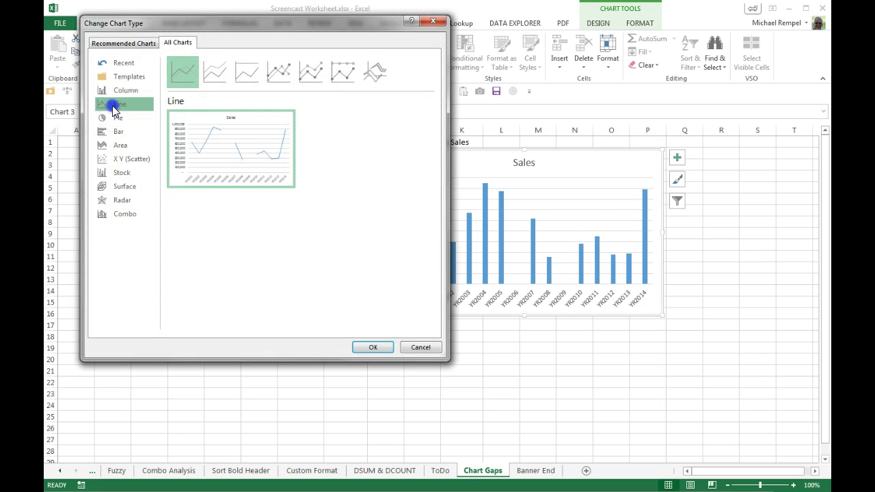
pyautogui.click(364, 346)
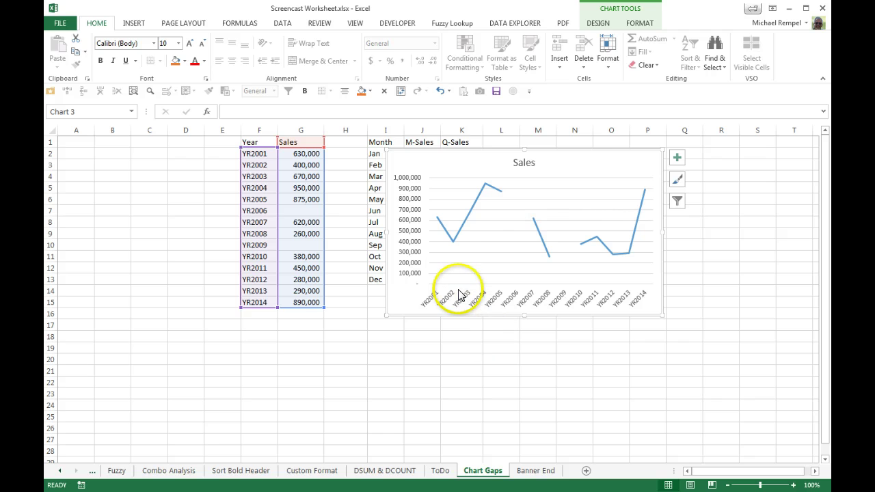
# In the Sales chart's Select Data settings, set hidden and empty cells to show as Zero
pyautogui.click(481, 198)
pyautogui.rightClick(481, 198)
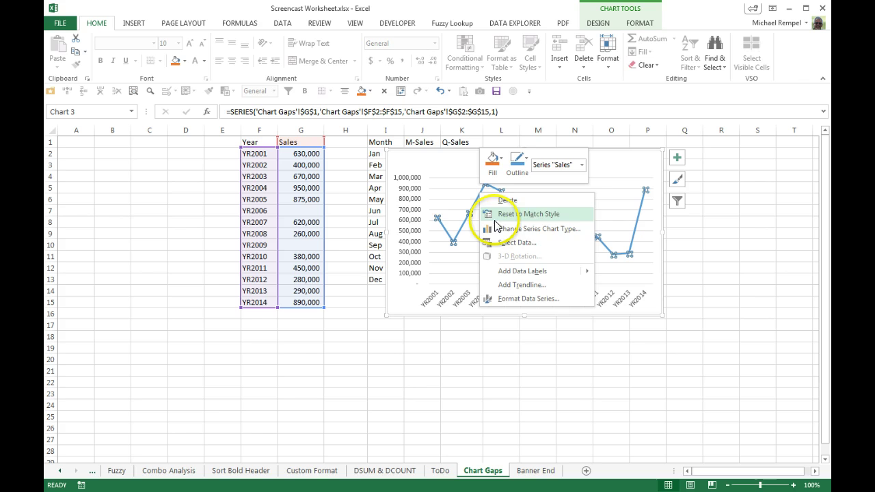
pyautogui.click(506, 243)
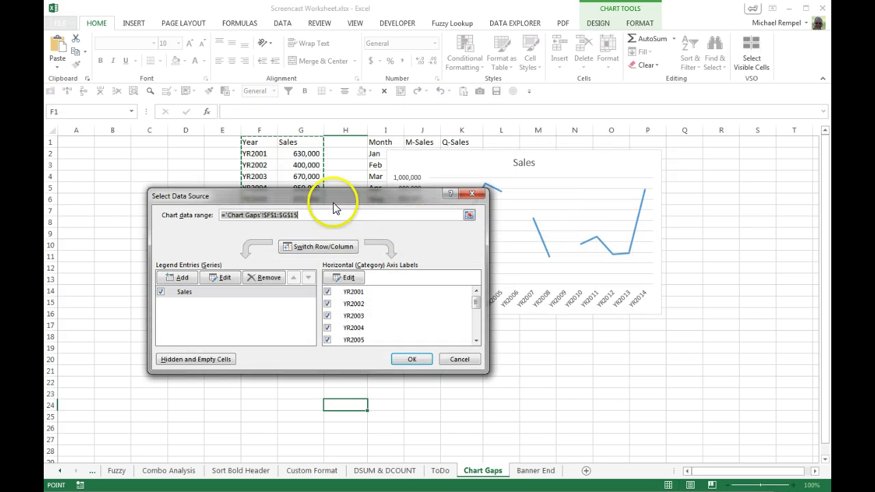
pyautogui.moveTo(332, 205); pyautogui.dragTo(332, 145)
pyautogui.click(333, 156)
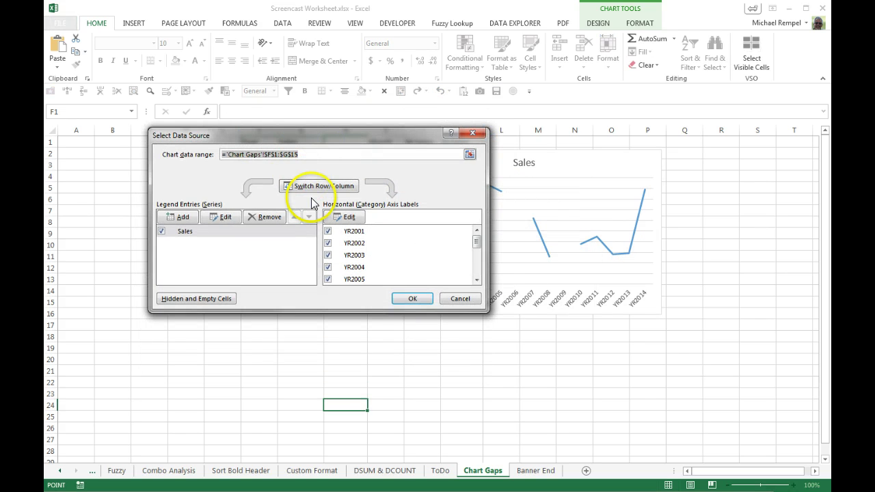
pyautogui.click(191, 301)
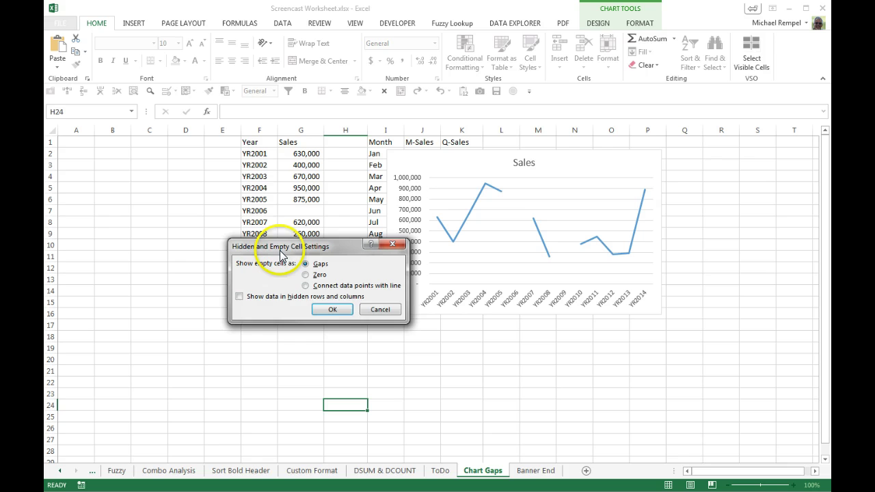
pyautogui.moveTo(271, 244); pyautogui.dragTo(195, 186)
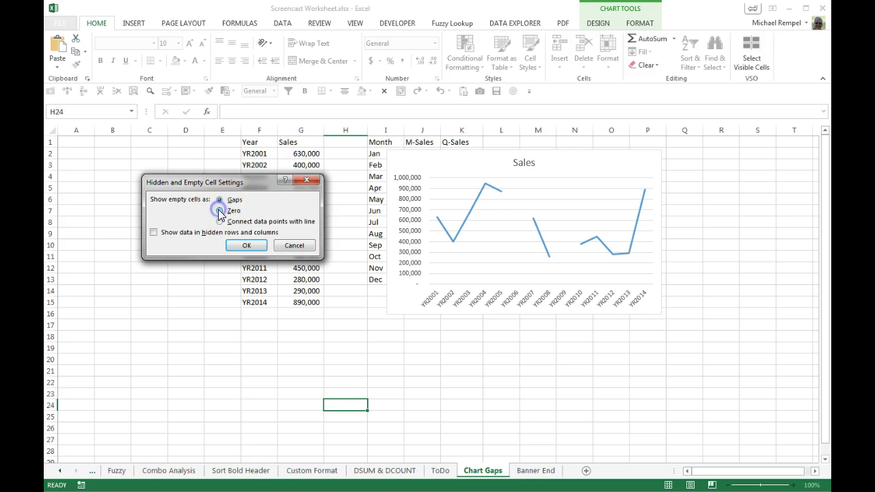
pyautogui.click(245, 245)
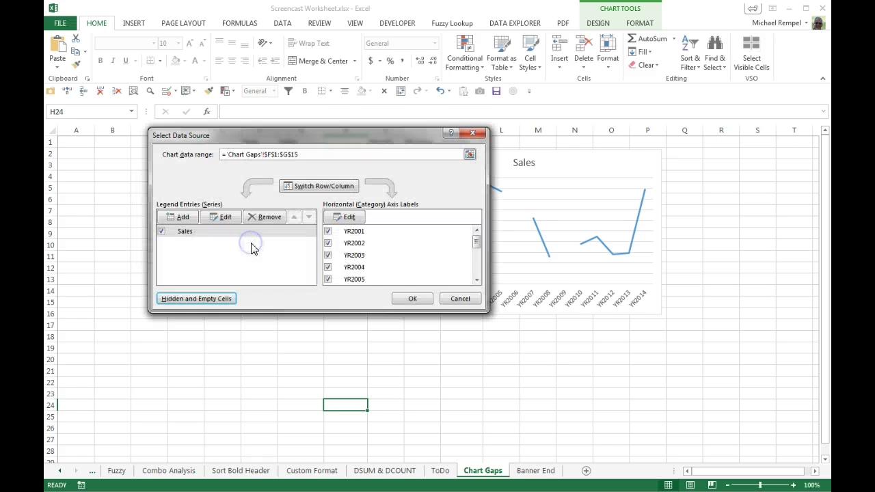
pyautogui.click(406, 299)
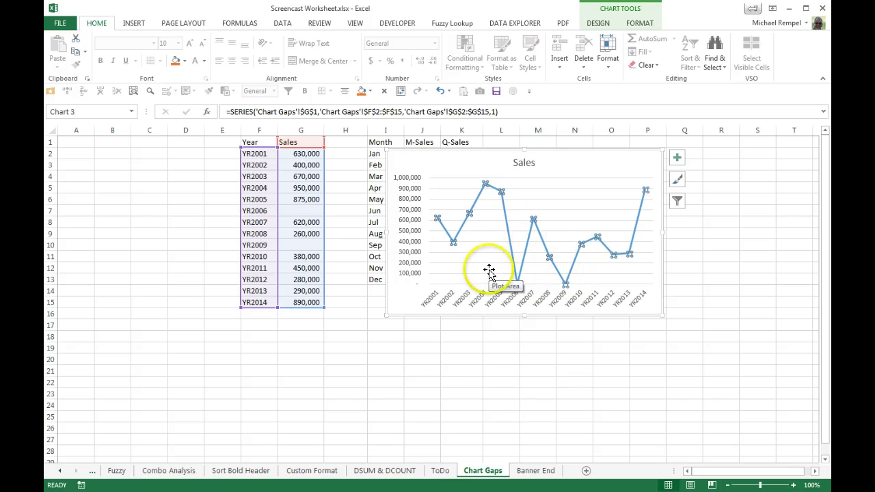
# Change the empty-cell setting to 'Connect data points with line' for the Sales chart
pyautogui.rightClick(476, 203)
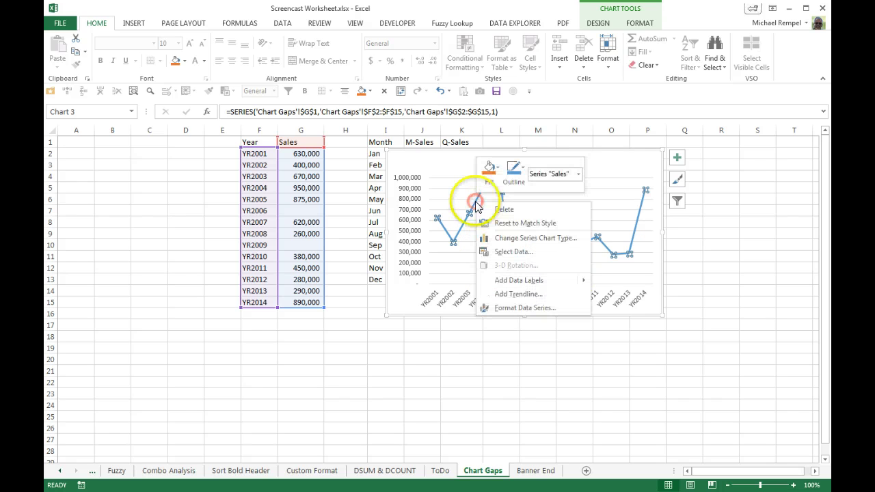
pyautogui.click(507, 253)
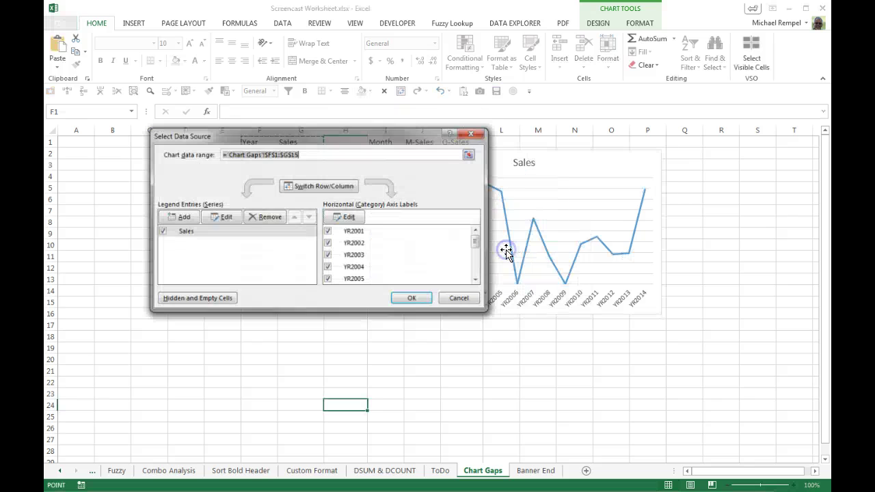
pyautogui.click(197, 301)
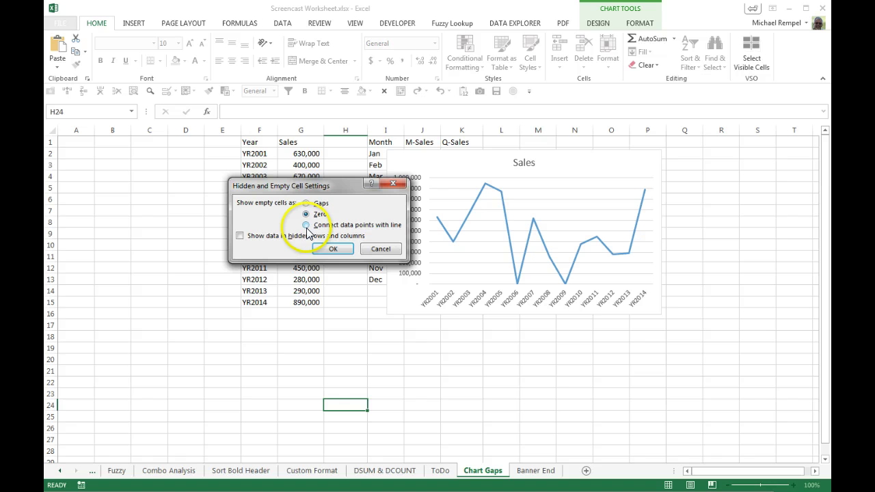
pyautogui.click(334, 249)
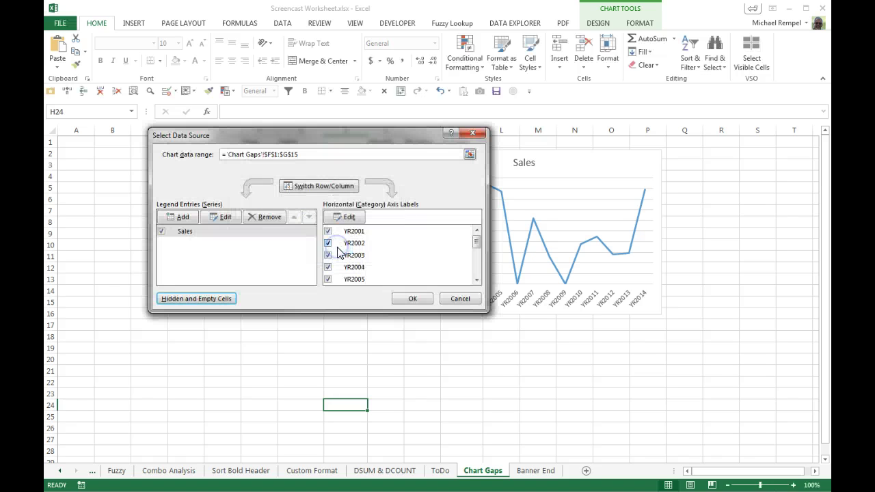
pyautogui.click(412, 298)
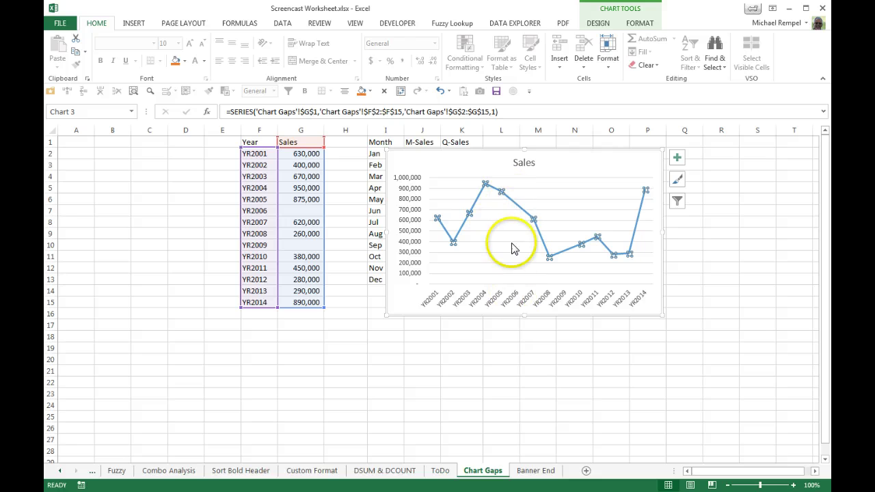
# Drag the Sales line chart down-left off columns I–K, then deselect it
pyautogui.moveTo(515, 211)
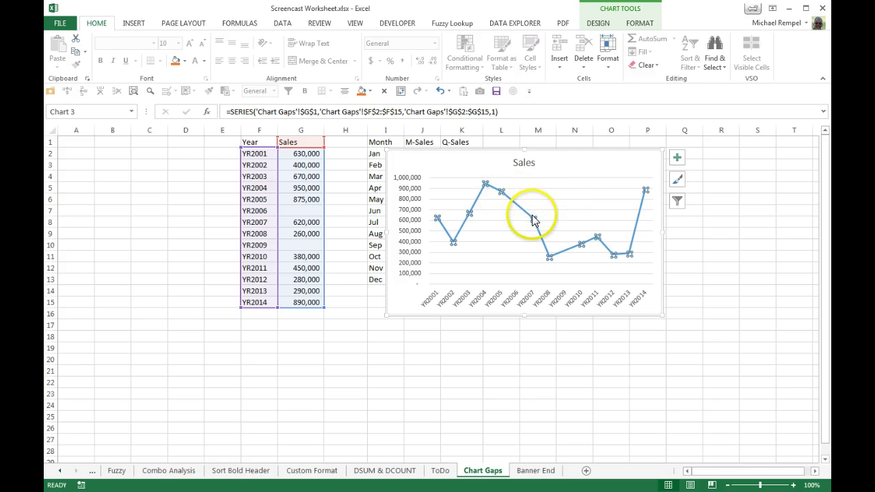
pyautogui.click(557, 169)
pyautogui.moveTo(516, 173); pyautogui.dragTo(200, 247)
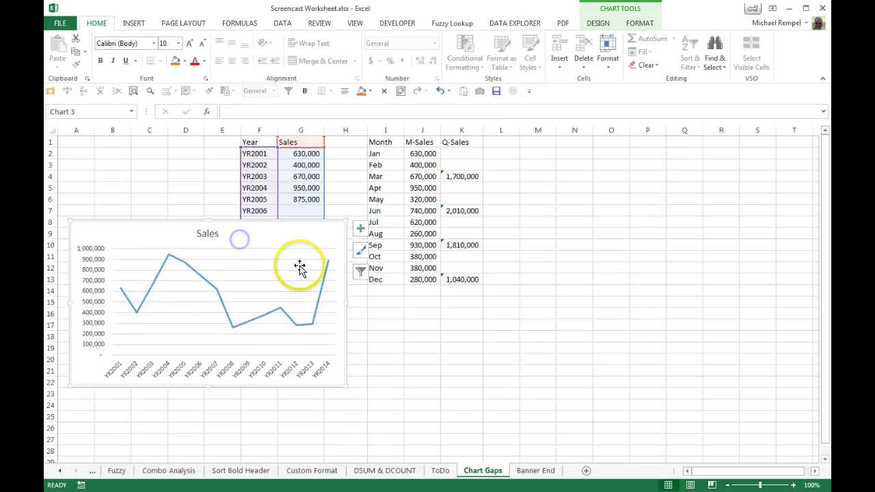
pyautogui.click(454, 337)
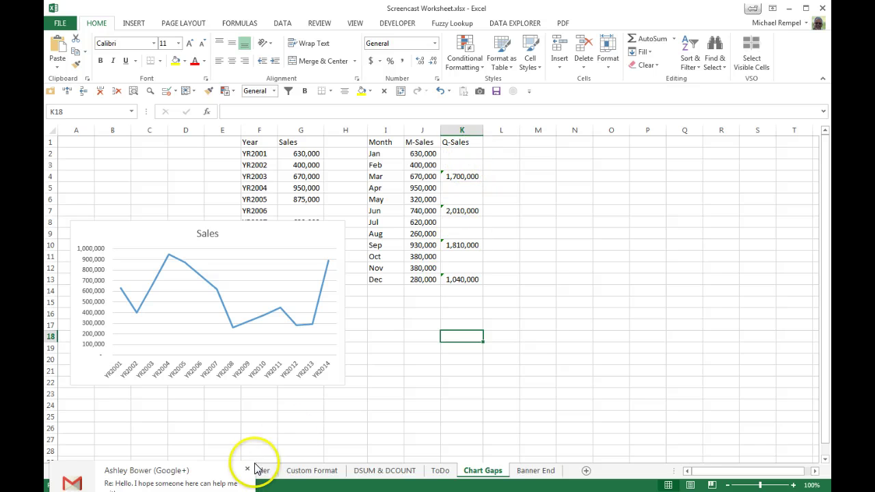
# Insert a column chart of Month, M-Sales and Q-Sales, move it beside the table and enlarge it
pyautogui.click(247, 471)
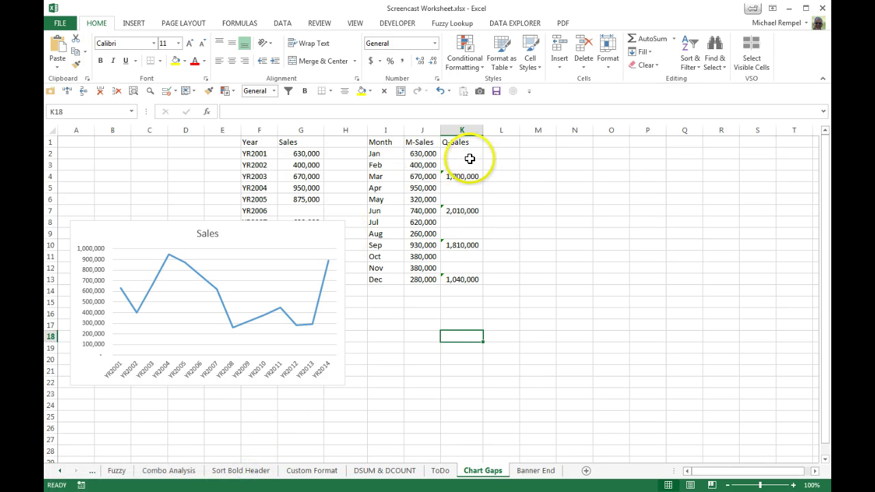
pyautogui.moveTo(375, 142); pyautogui.dragTo(465, 275)
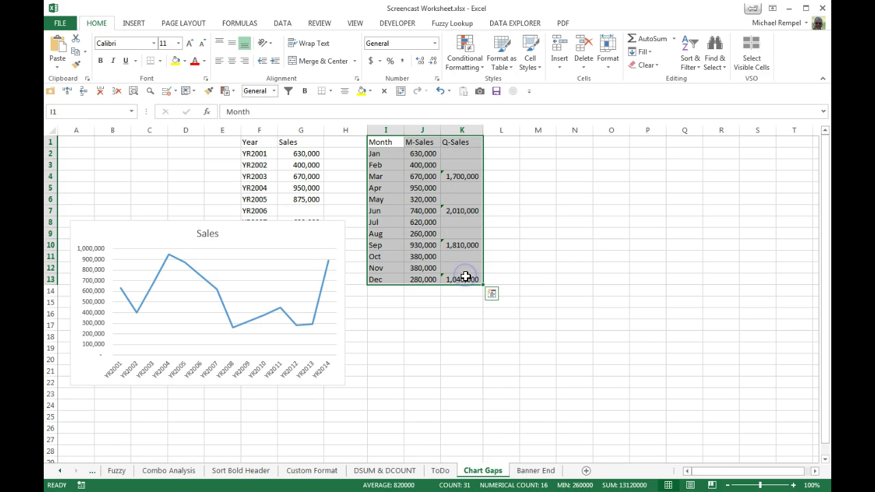
pyautogui.hotkey('alt', 'F1')
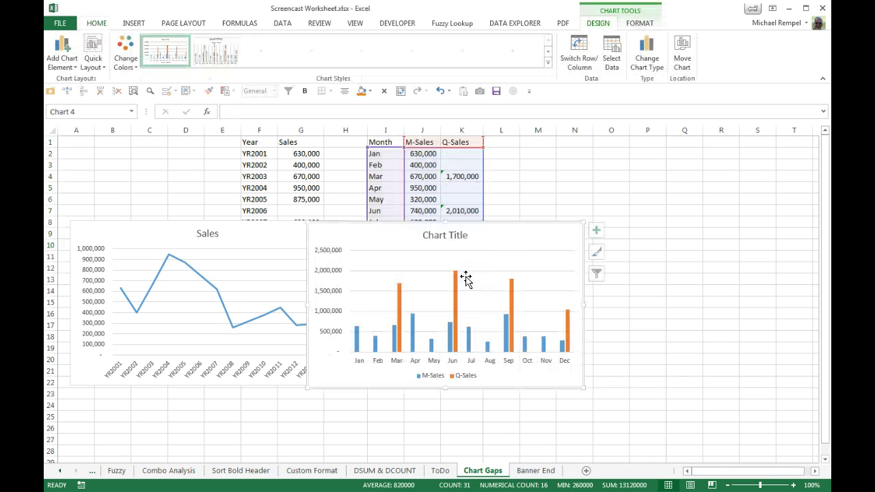
pyautogui.moveTo(482, 251); pyautogui.dragTo(547, 173)
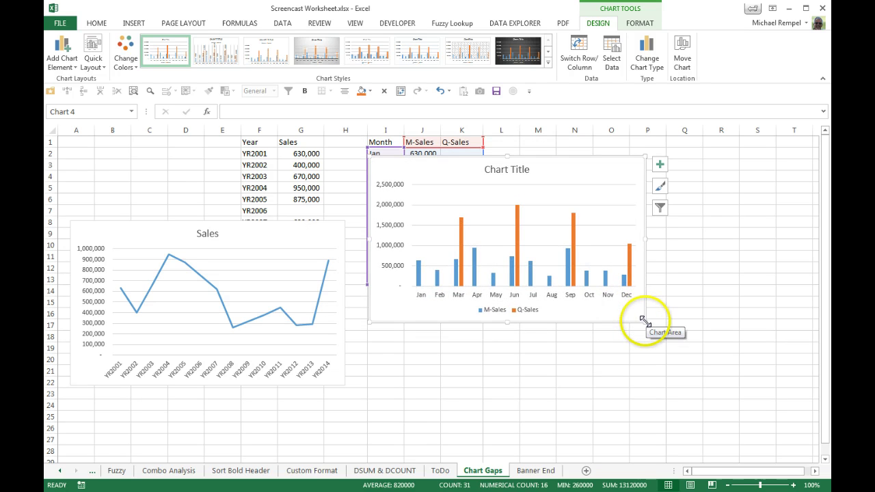
pyautogui.moveTo(644, 321); pyautogui.dragTo(701, 373)
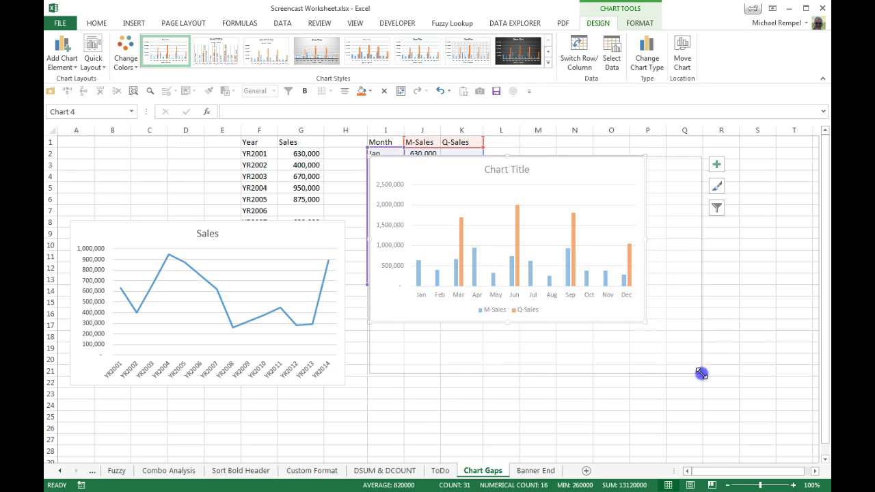
# Plot the Q-Sales series on the secondary axis, then bring up its Change Series Chart Type settings
pyautogui.click(545, 271)
pyautogui.rightClick(544, 269)
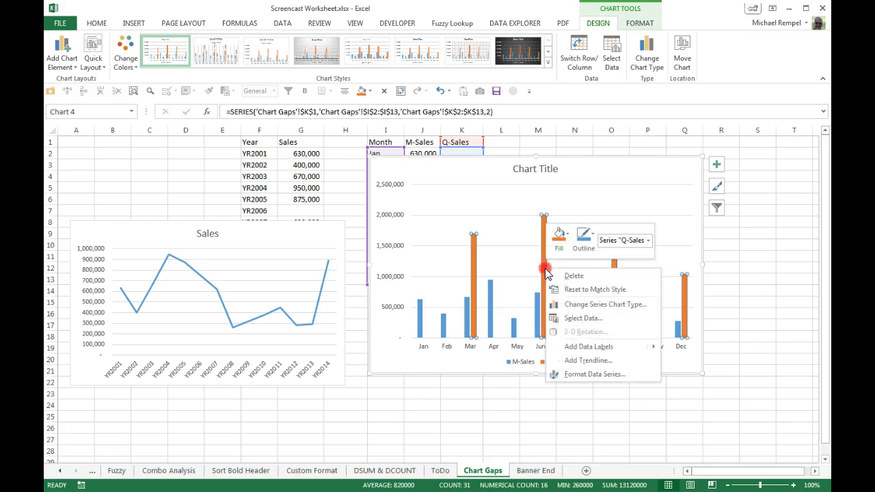
pyautogui.click(571, 374)
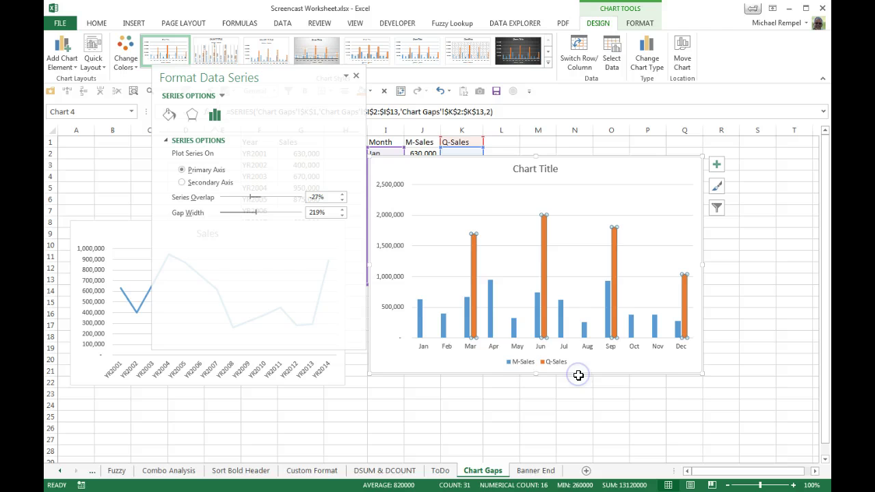
pyautogui.click(181, 183)
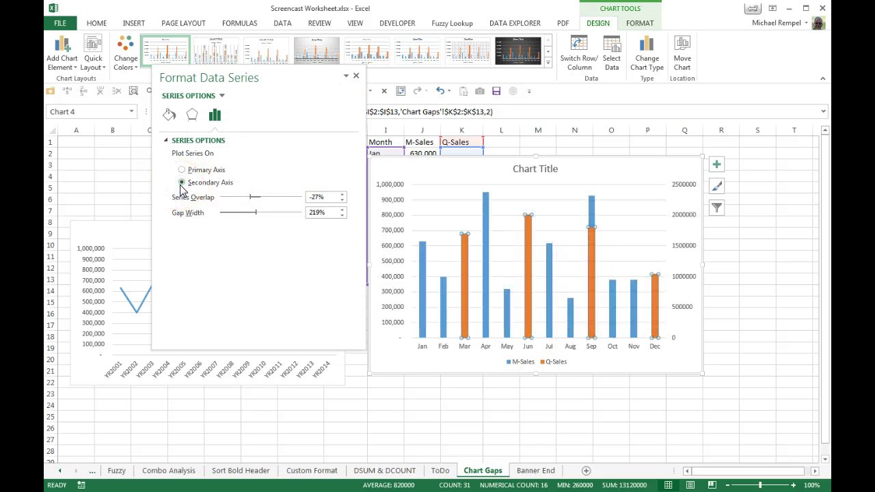
pyautogui.rightClick(462, 254)
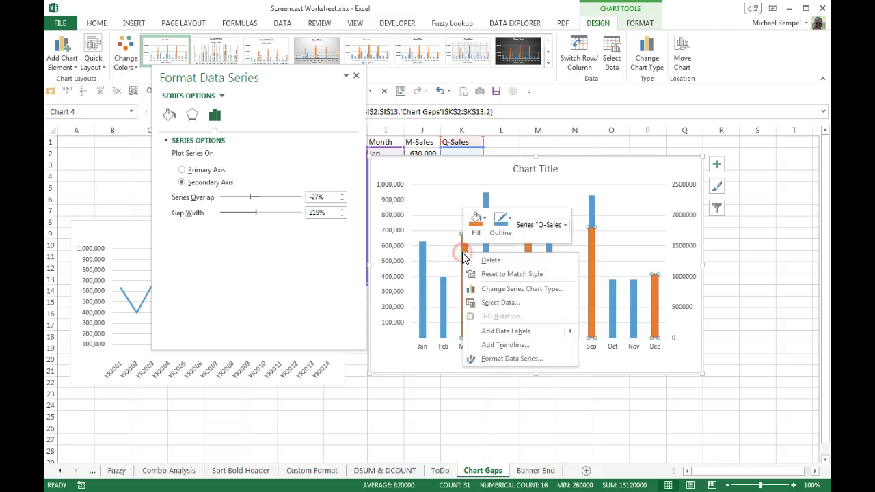
pyautogui.click(504, 292)
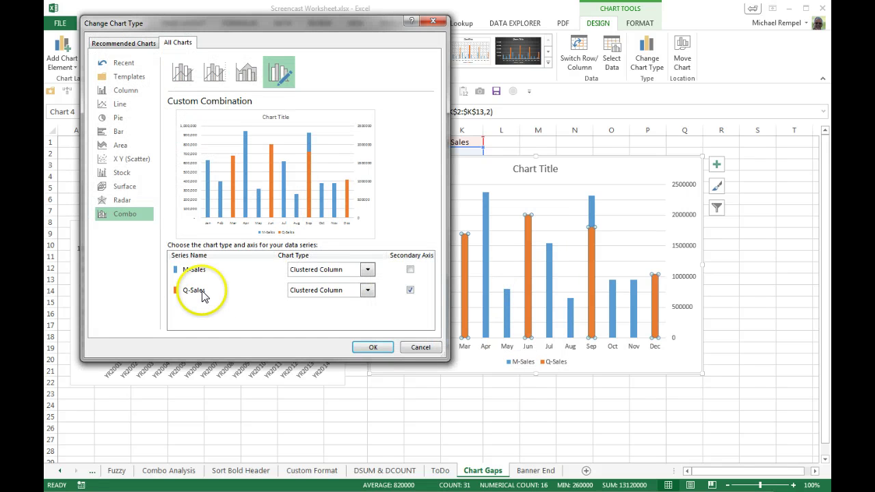
# Set the Q-Sales series chart type to Line and close the Format Data Series pane
pyautogui.click(368, 290)
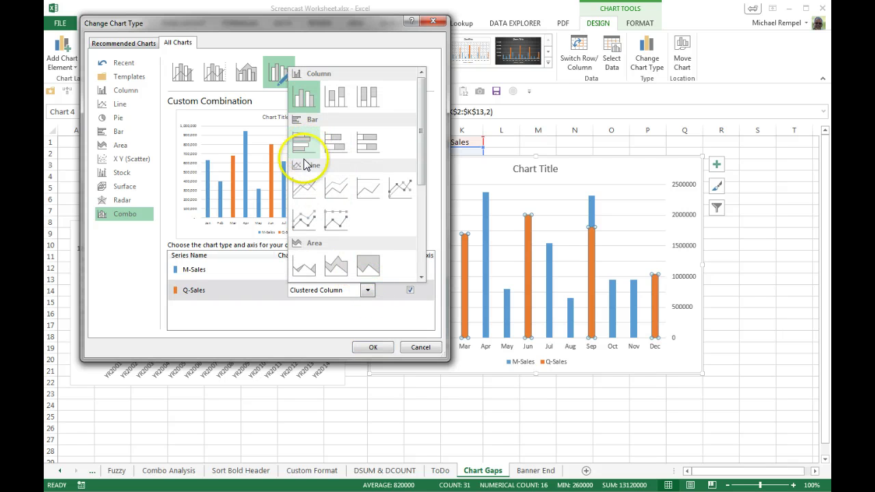
pyautogui.click(308, 192)
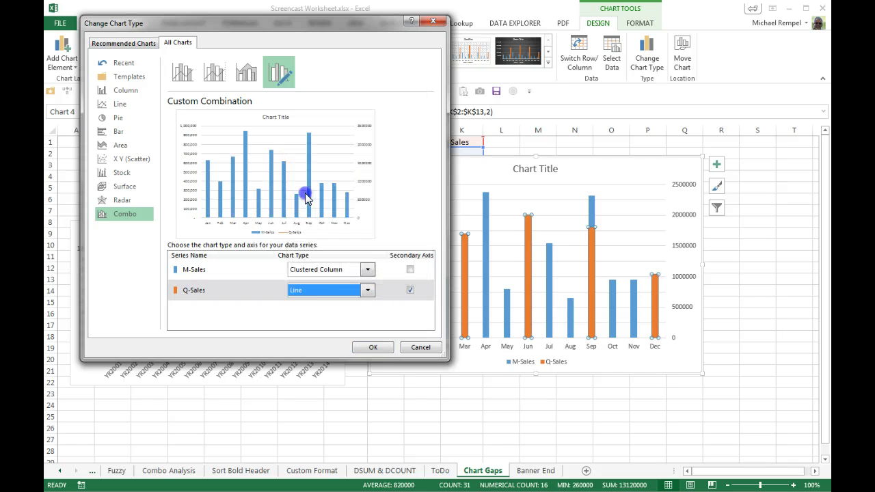
pyautogui.click(367, 345)
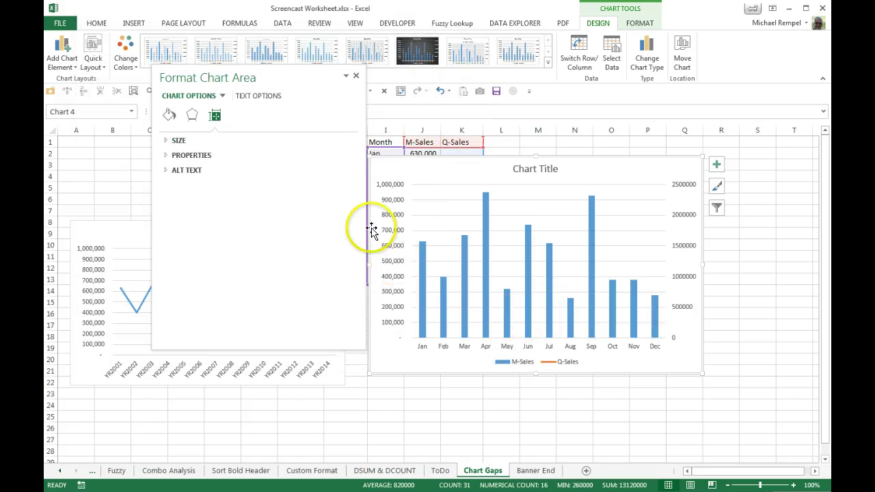
pyautogui.click(356, 76)
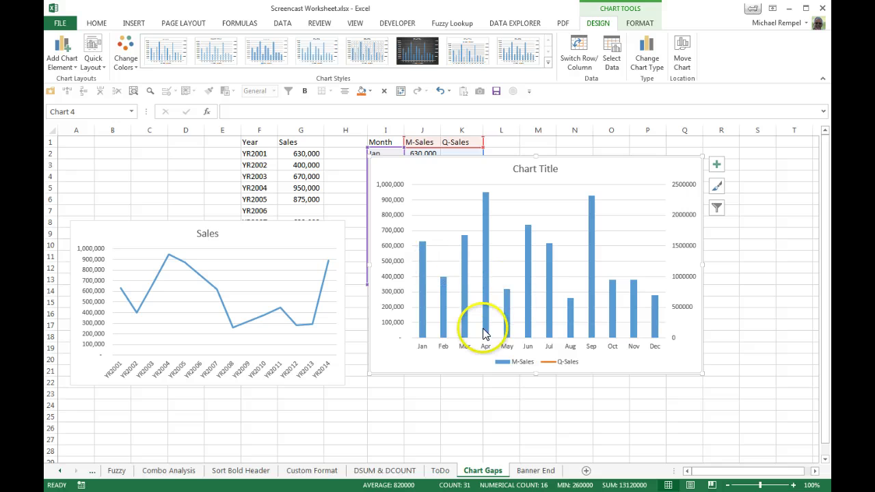
# Set the M-Sales/Q-Sales chart's hidden and empty cells to show as Zero
pyautogui.rightClick(489, 284)
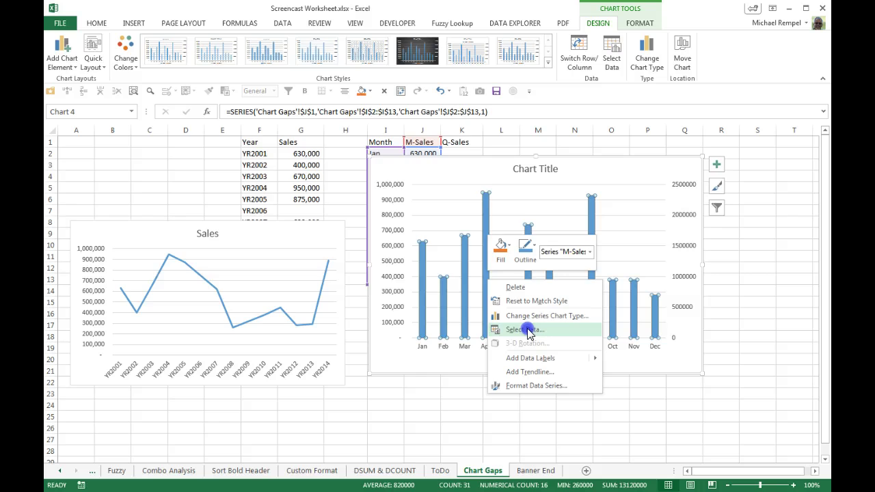
pyautogui.click(519, 330)
pyautogui.click(196, 301)
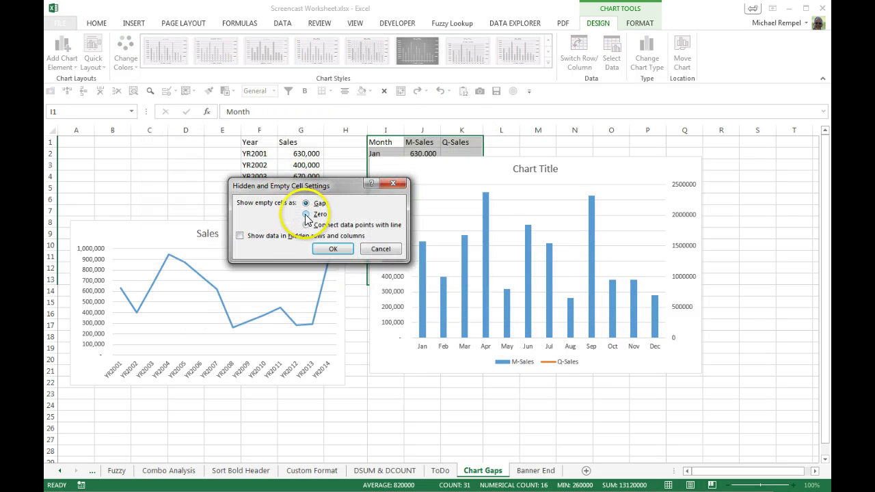
pyautogui.click(335, 251)
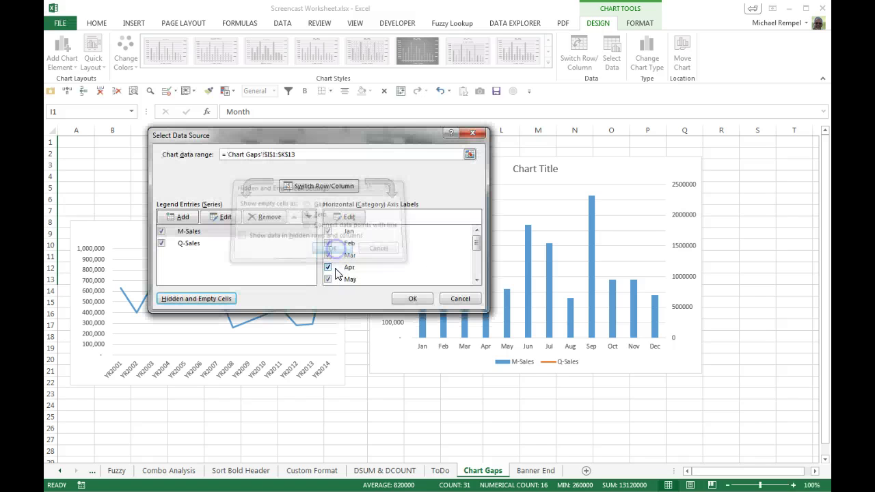
pyautogui.click(411, 297)
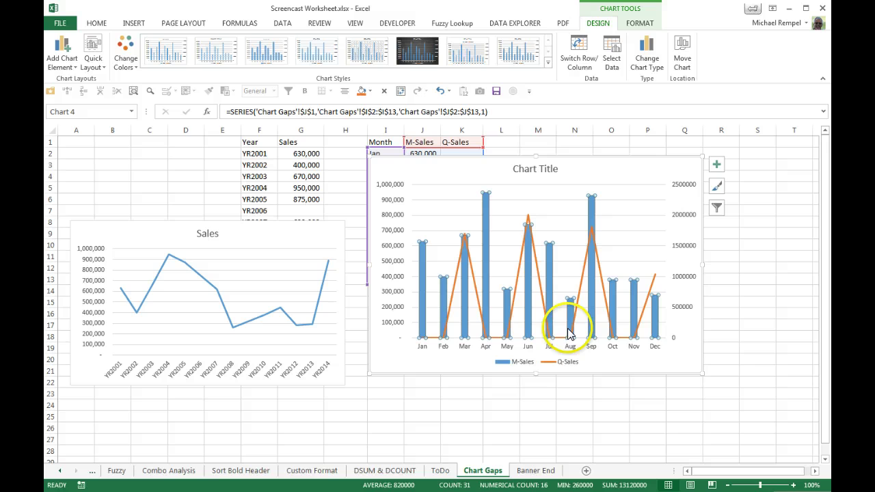
pyautogui.moveTo(568, 334)
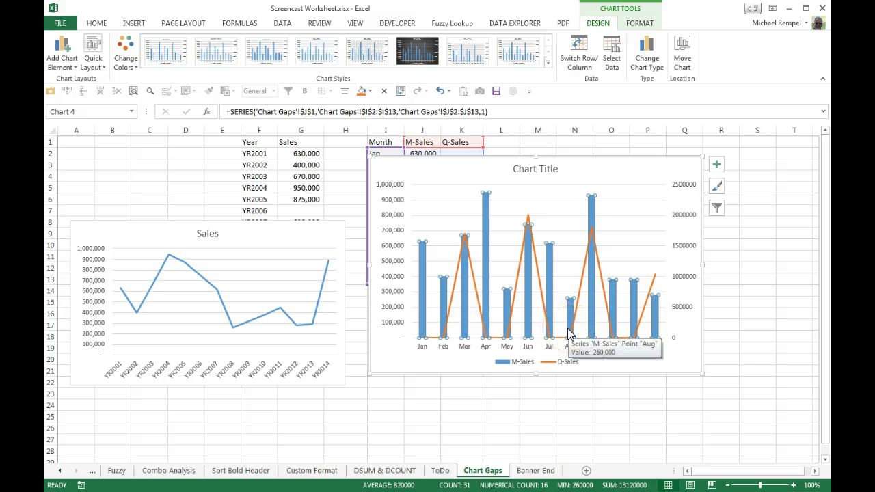
# Set the chart's hidden and empty cells option to 'Connect data points with line' for Q-Sales
pyautogui.rightClick(518, 287)
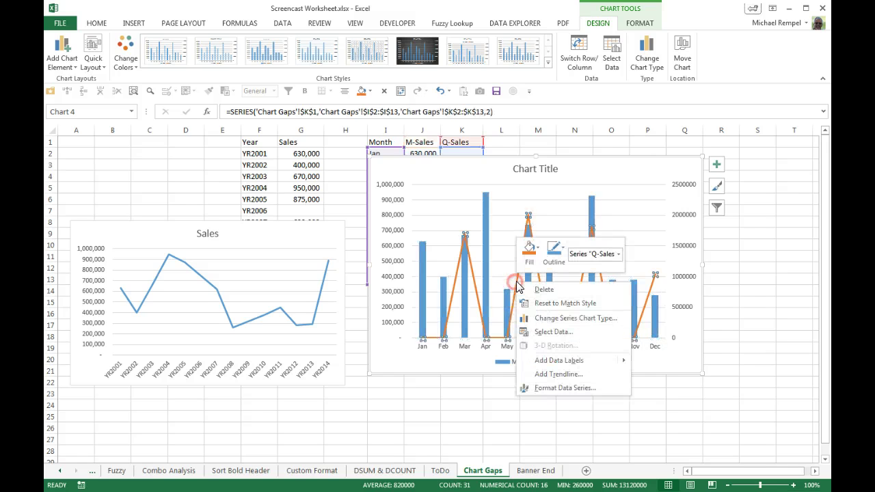
pyautogui.click(551, 332)
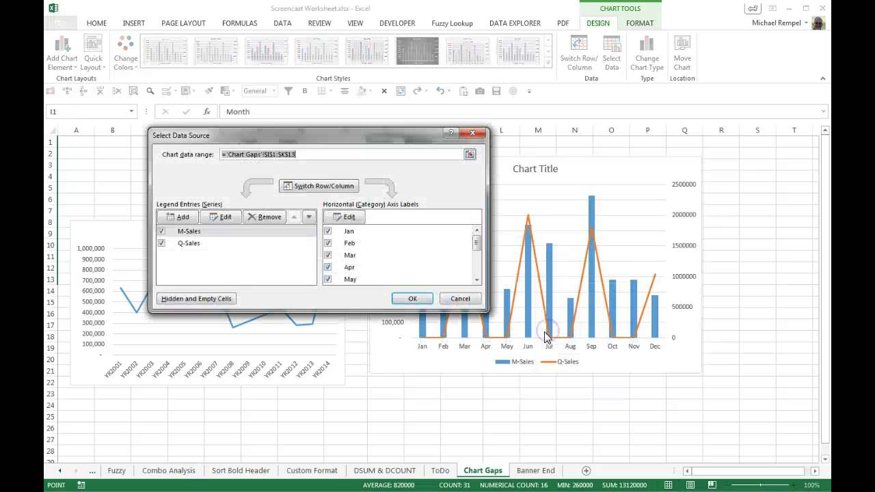
pyautogui.click(191, 300)
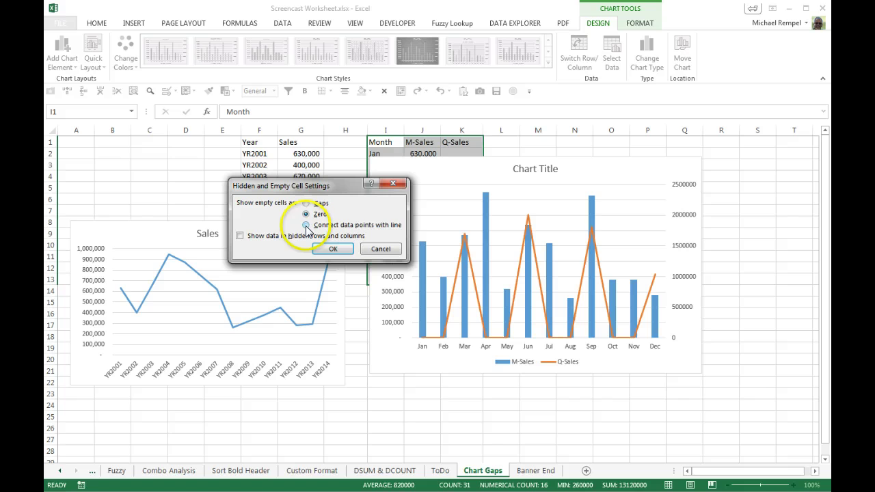
pyautogui.click(324, 250)
pyautogui.click(413, 298)
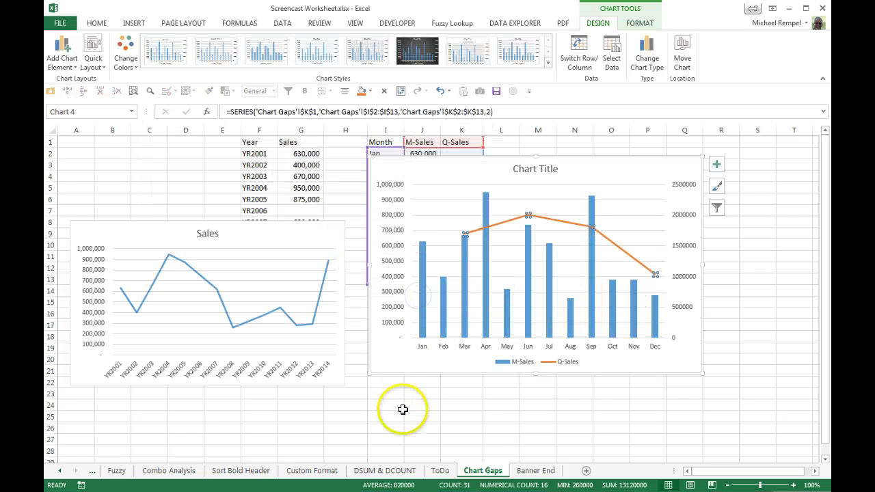
pyautogui.click(402, 407)
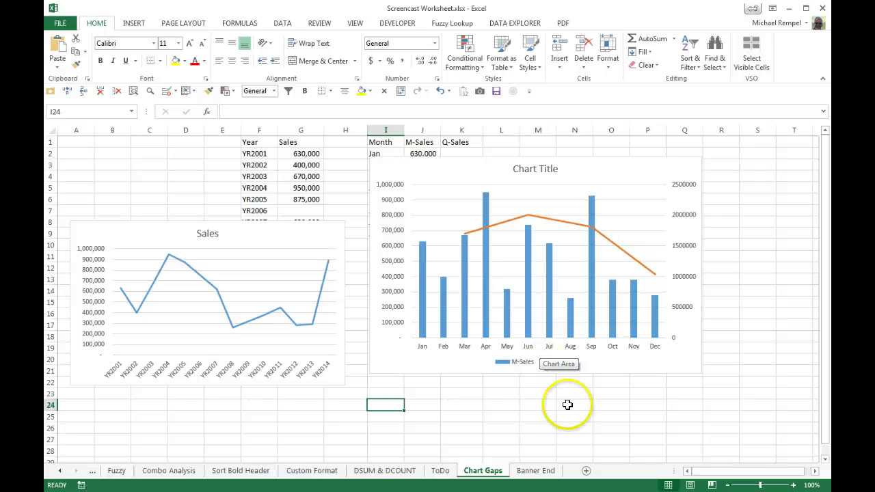
# Go to the Banner End sheet with the Excel Bytes title banner
pyautogui.click(528, 470)
pyautogui.click(674, 285)
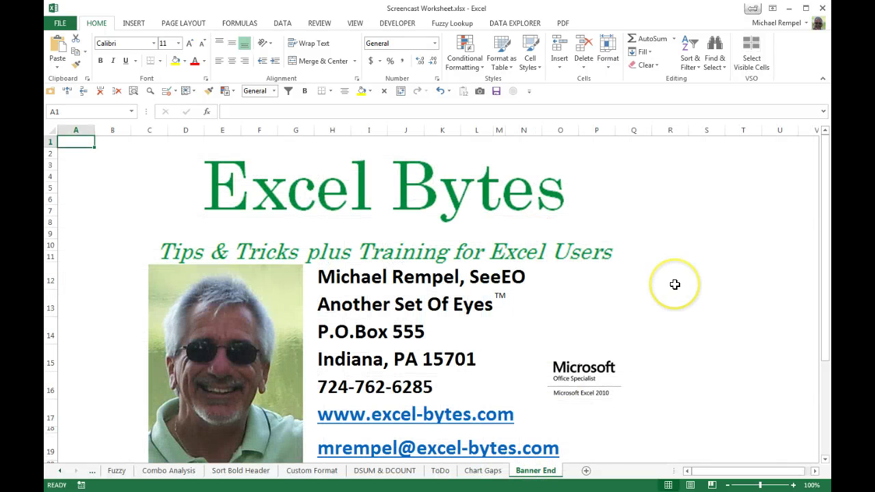